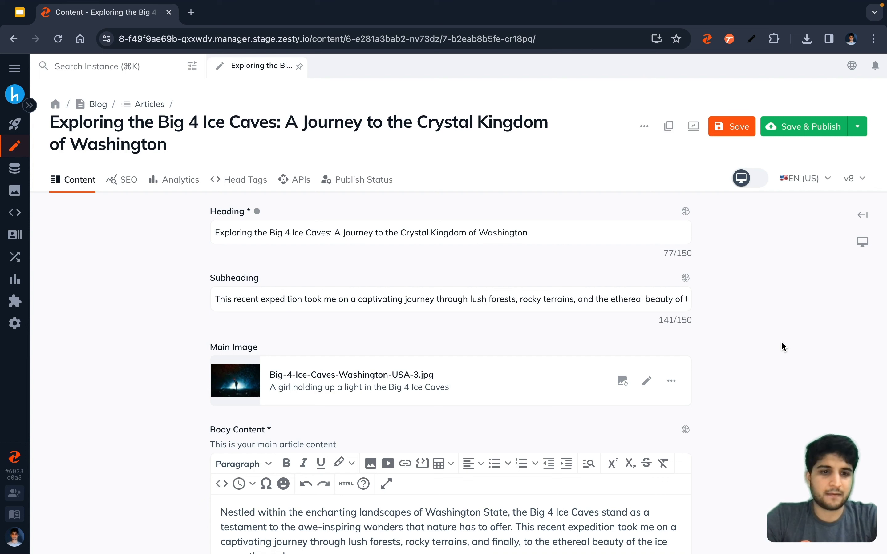
- Scroll to the Body Content editor and start a new empty line after the opening paragraph
scroll(781, 347, down, 6)
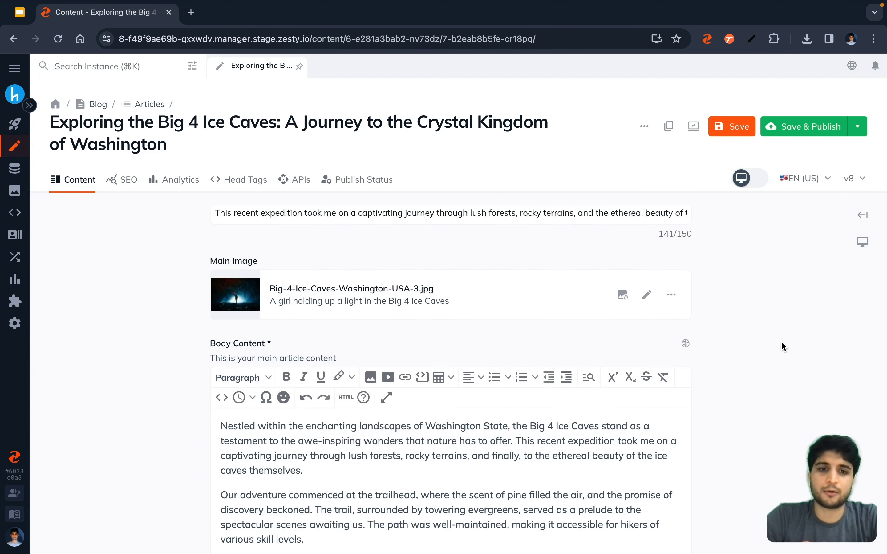
scroll(782, 347, down, 1)
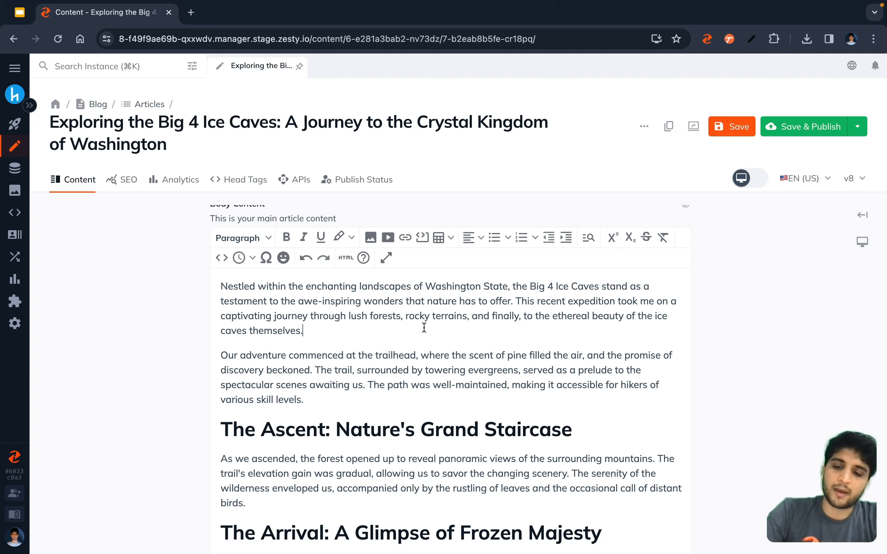
key(Return)
- Use the /heading 2 command to add the Heading 2 'The Trail: The Gateway to Beauty'
text(/)
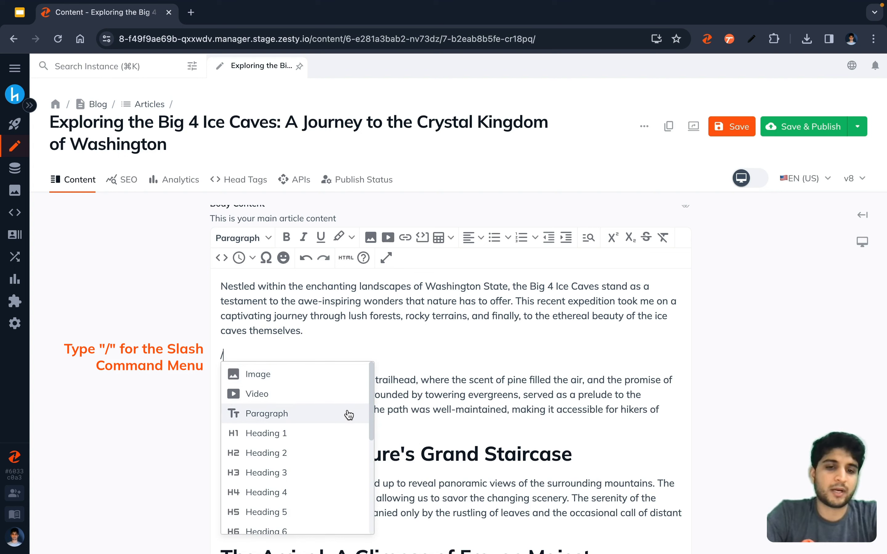
scroll(334, 436, down, 4)
scroll(334, 438, down, 2)
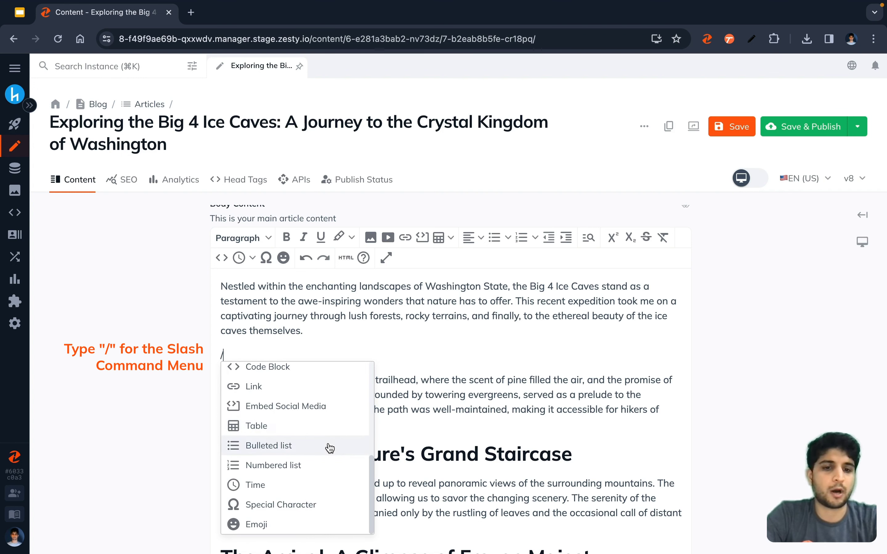
scroll(329, 448, up, 6)
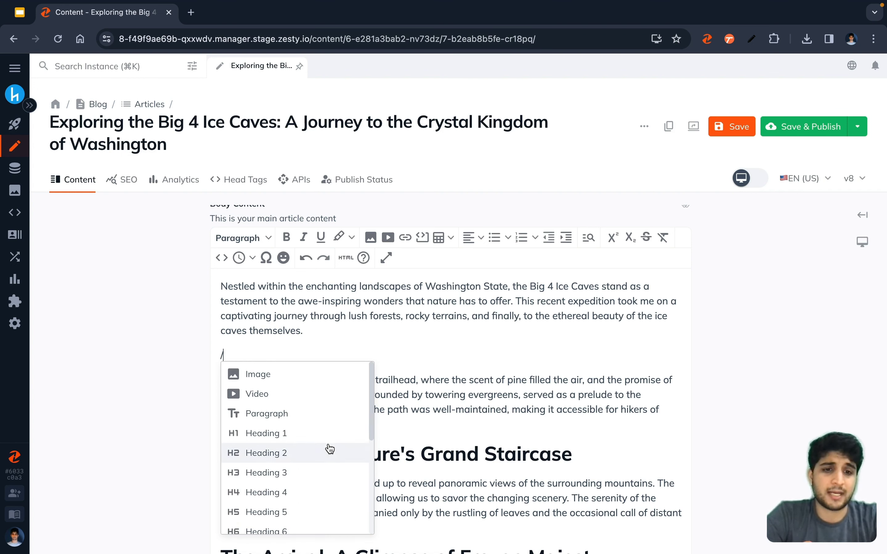
text(heading 2)
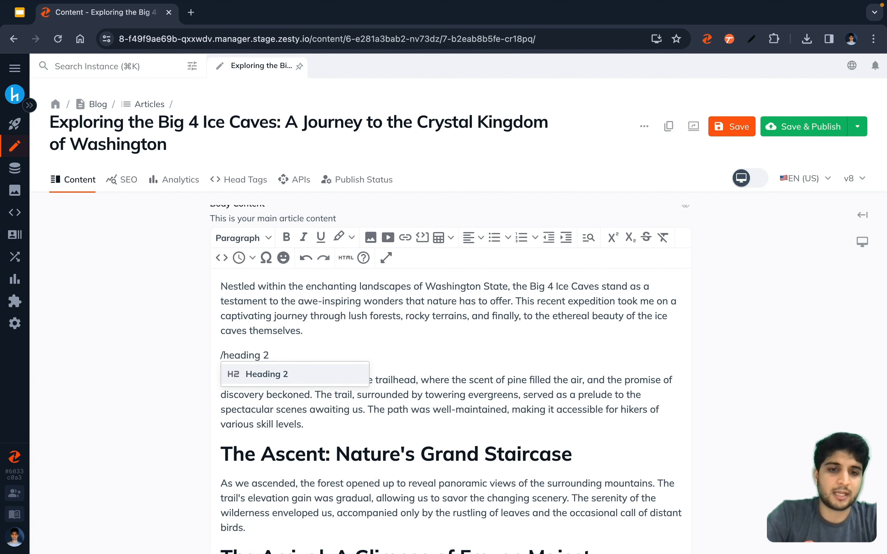
key(Return)
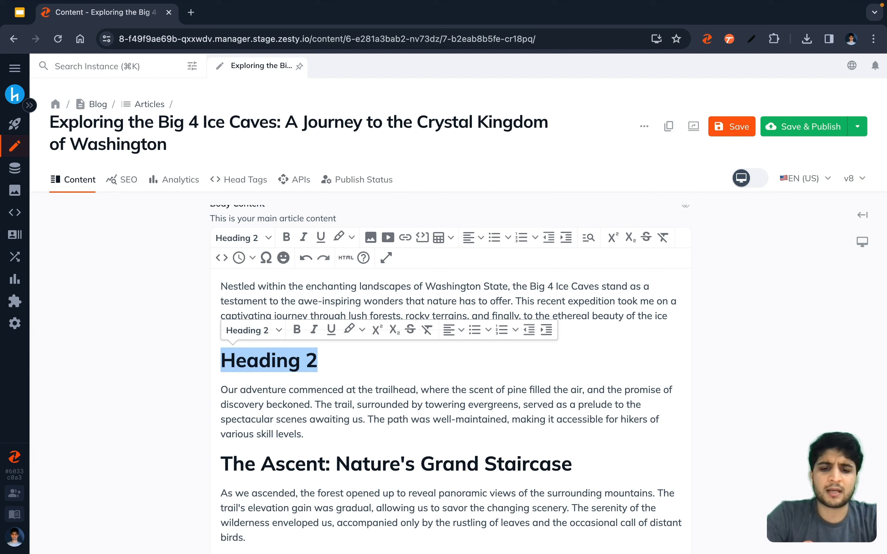
text(The T)
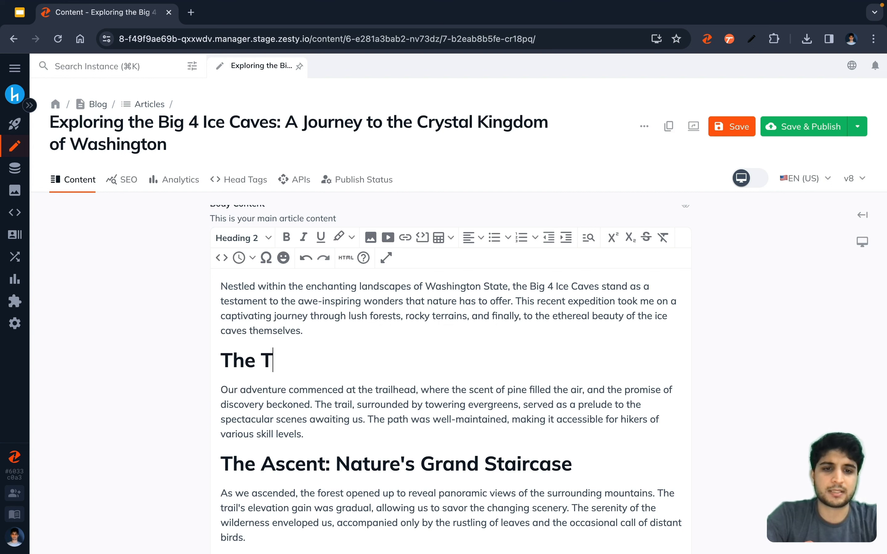
text(rail: The )
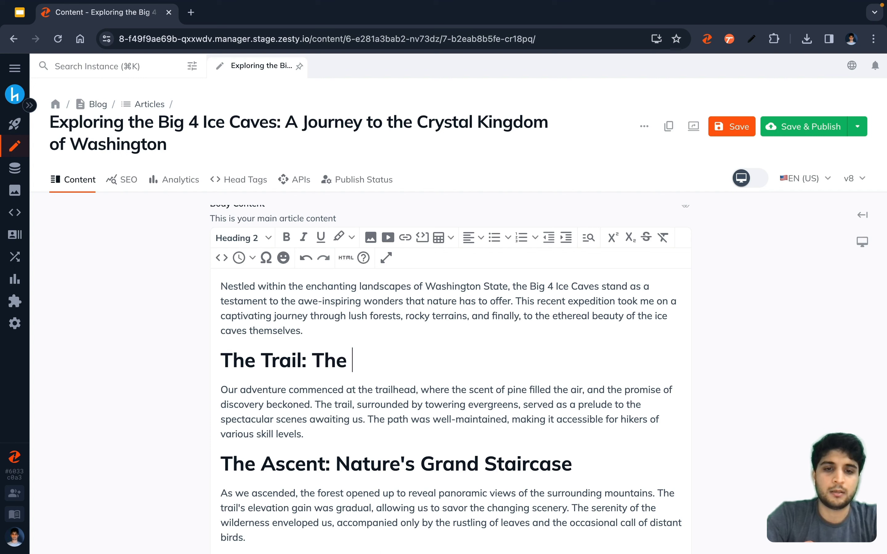
text(Gateway to Beauty)
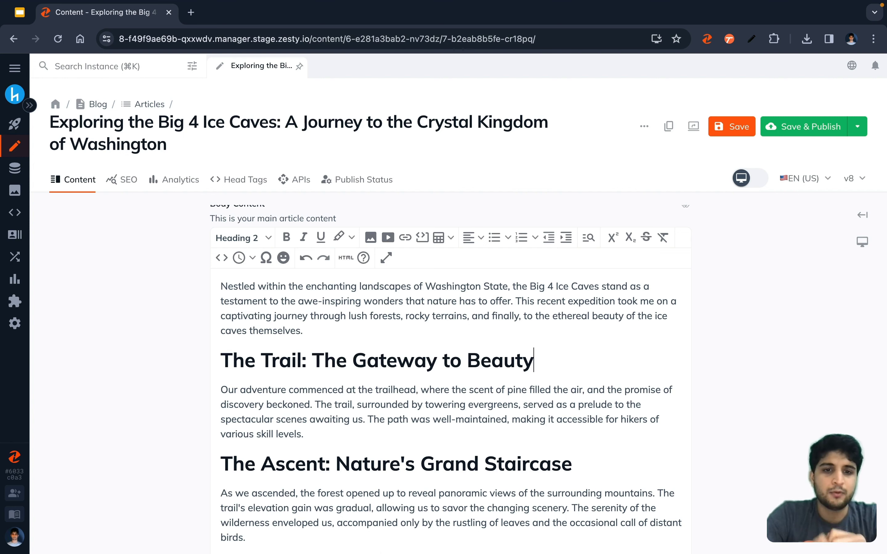
scroll(329, 446, down, 2)
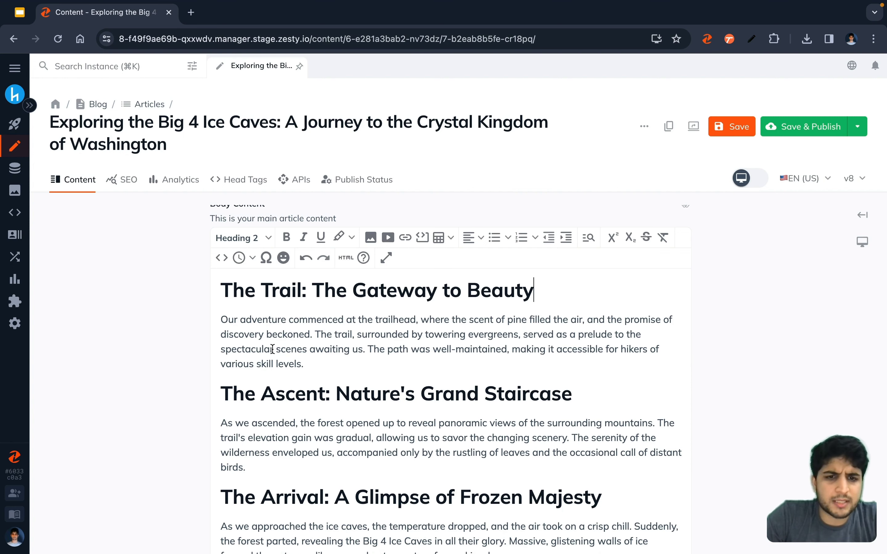
- Select 'Our adventure commenced at the trailhead,' and make it bold, italic and underlined
drag(220, 319, 419, 325)
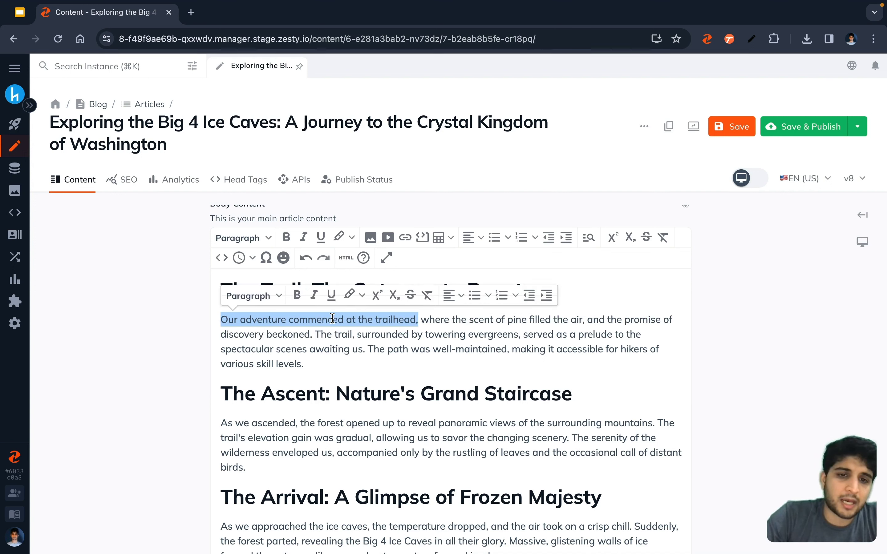
click(297, 296)
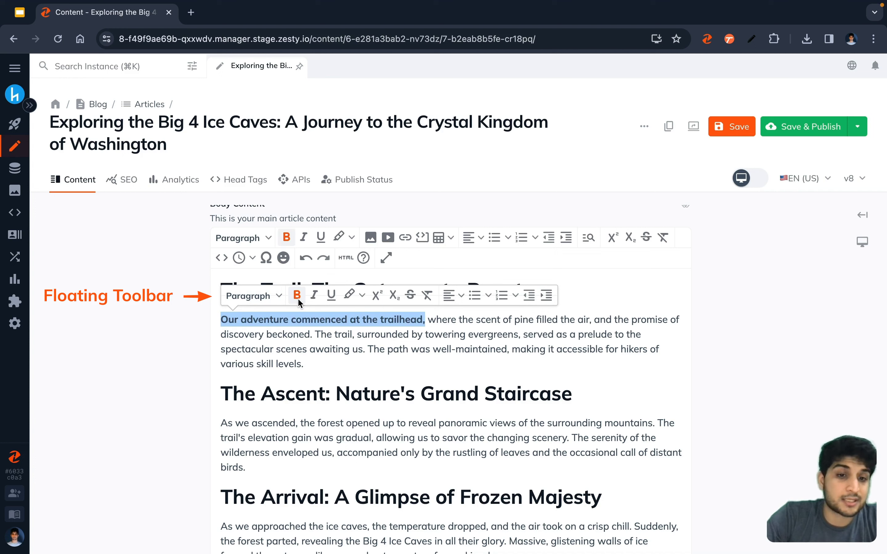
click(314, 298)
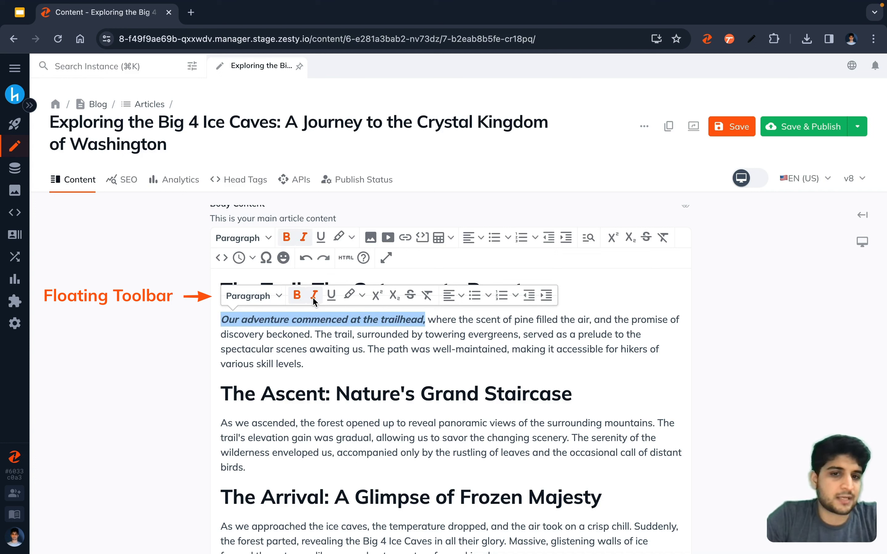
click(331, 296)
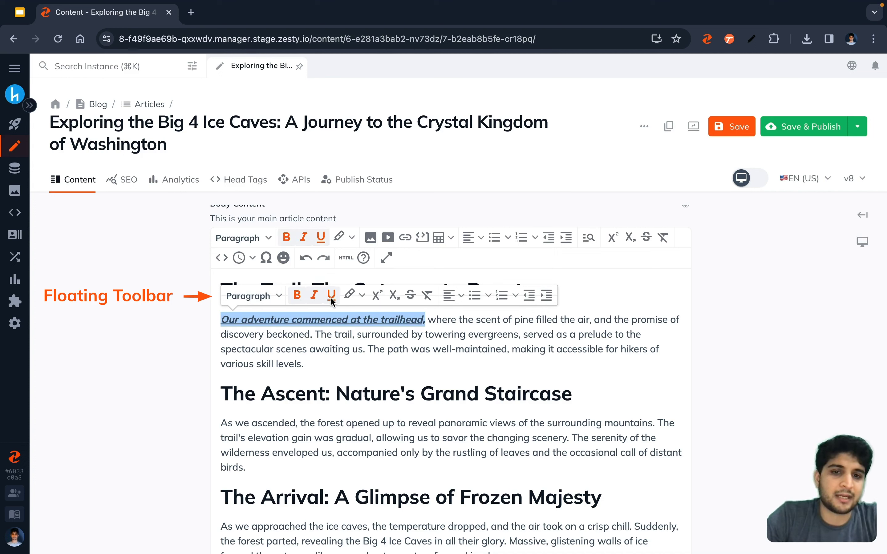
- Highlight the opening phrase in light yellow, then change it to a dark highlight colour
click(361, 295)
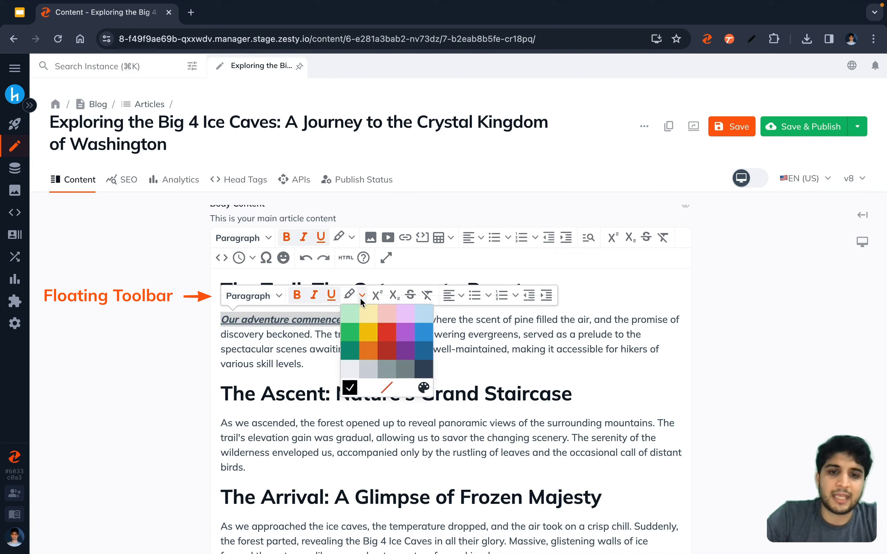
click(368, 314)
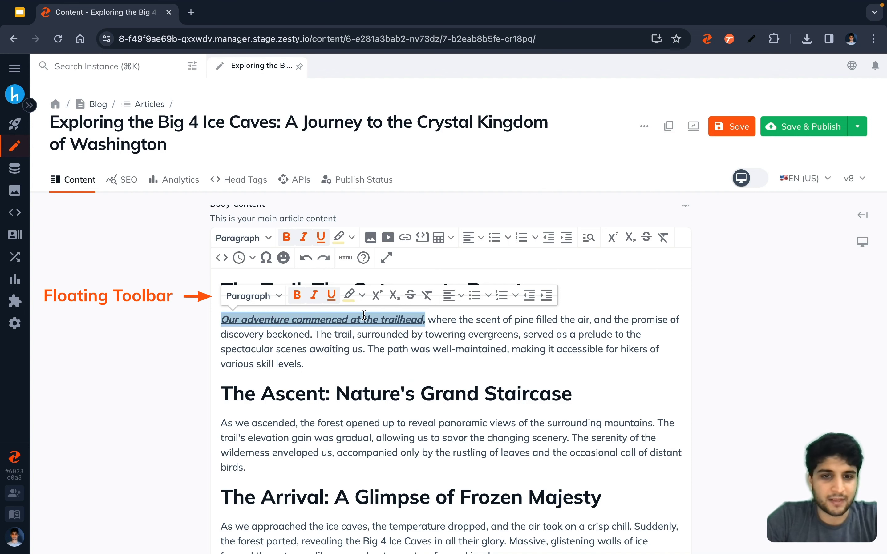
click(363, 296)
click(388, 390)
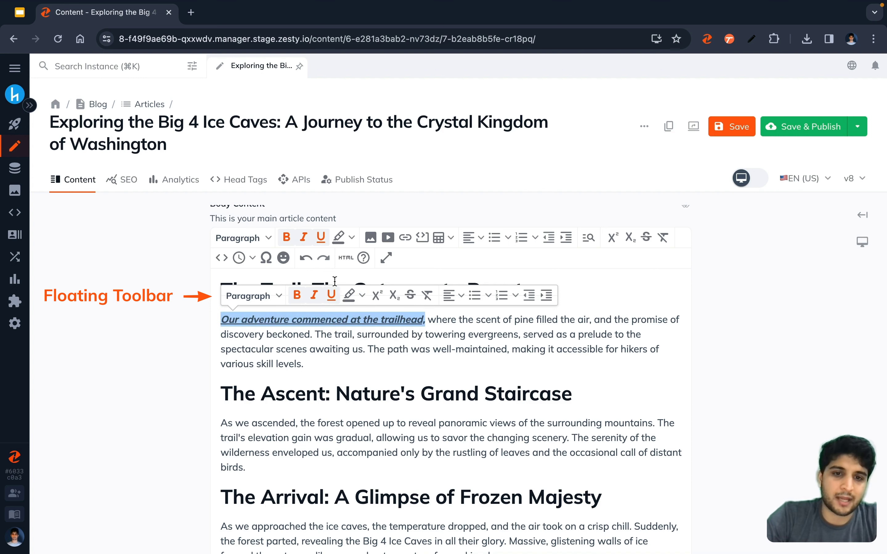
- Remove the underline and italics so the opening phrase stays bold only
click(330, 296)
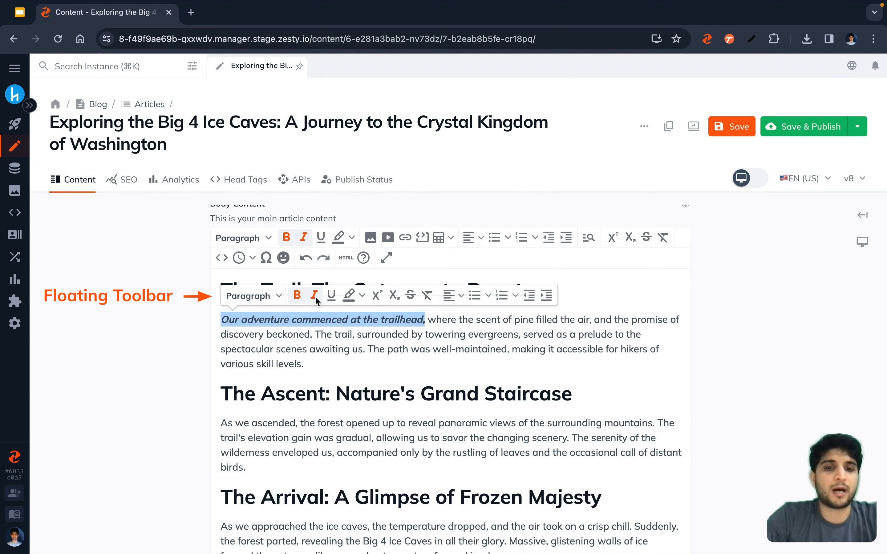
click(314, 295)
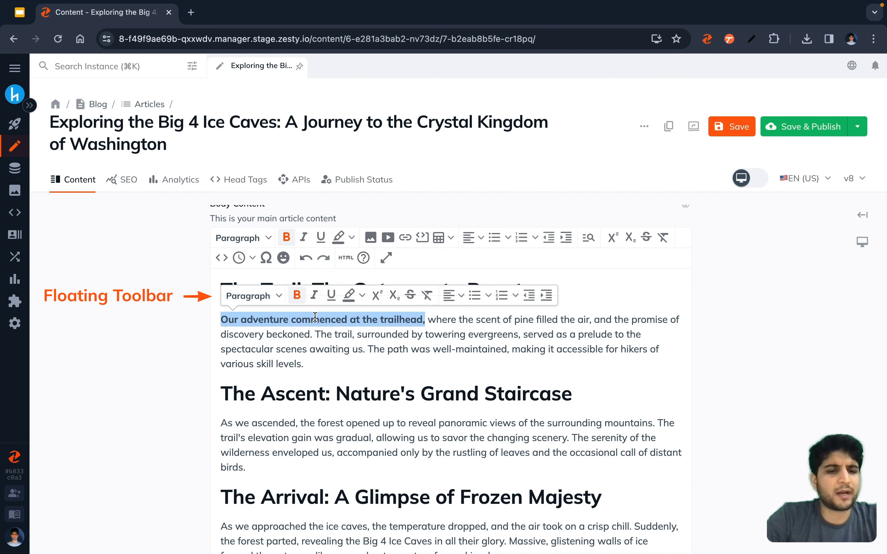
click(310, 362)
scroll(514, 350, down, 5)
click(515, 350)
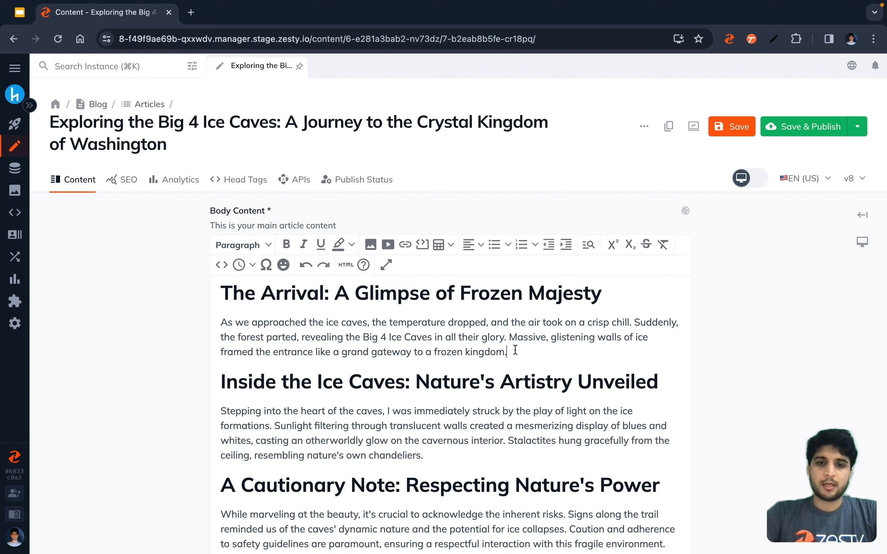
- Add a paragraph after 'kingdom.' and insert the snowy ice-cave photo from the media library
key(Return)
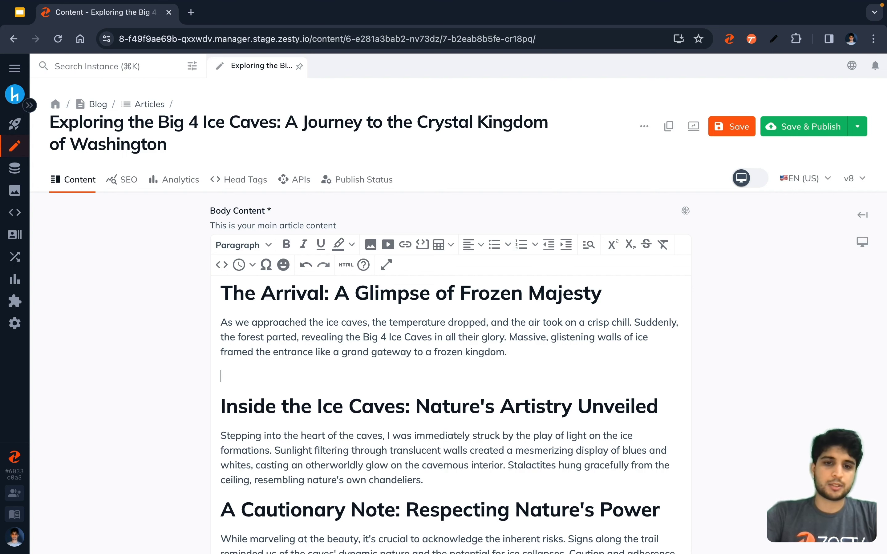
click(371, 250)
click(317, 227)
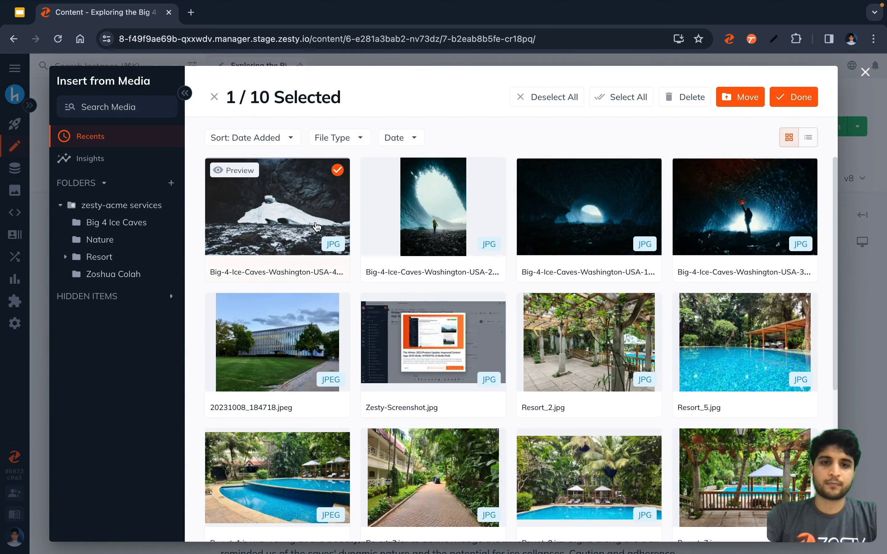
click(794, 97)
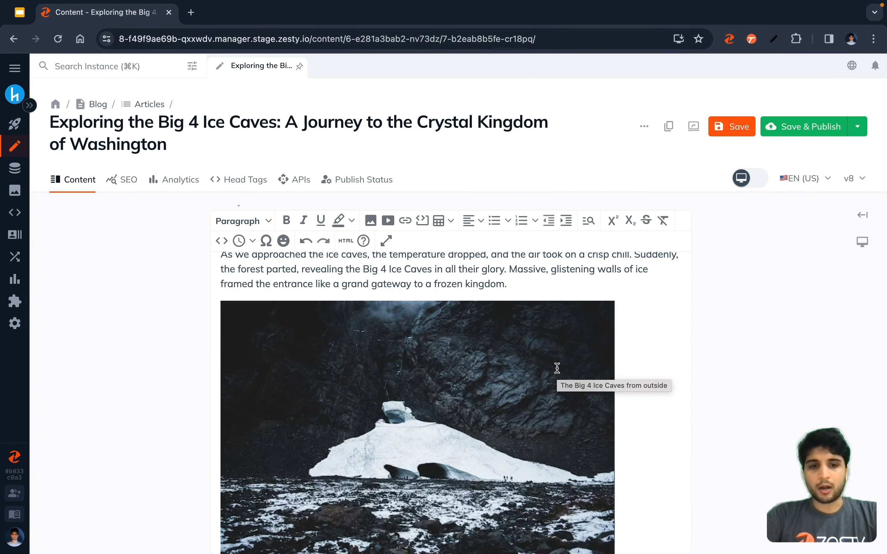
scroll(557, 367, down, 4)
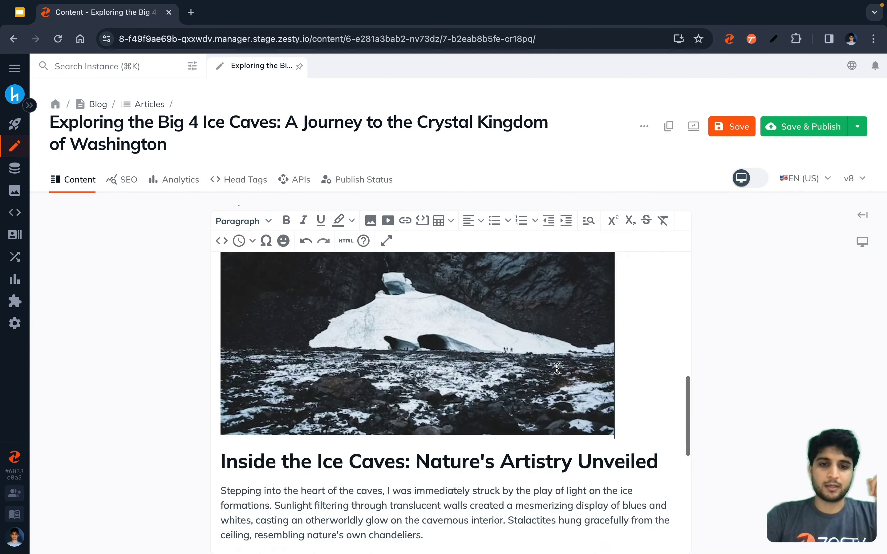
scroll(557, 368, down, 5)
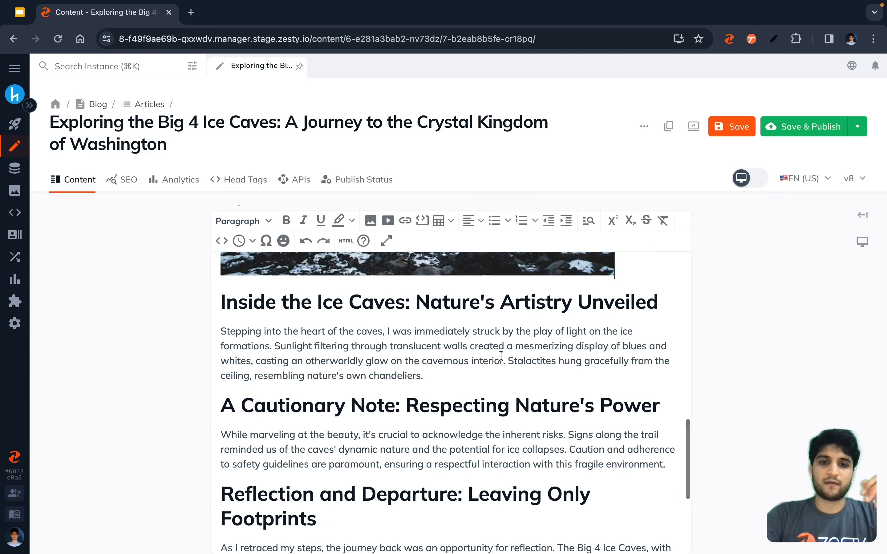
click(474, 373)
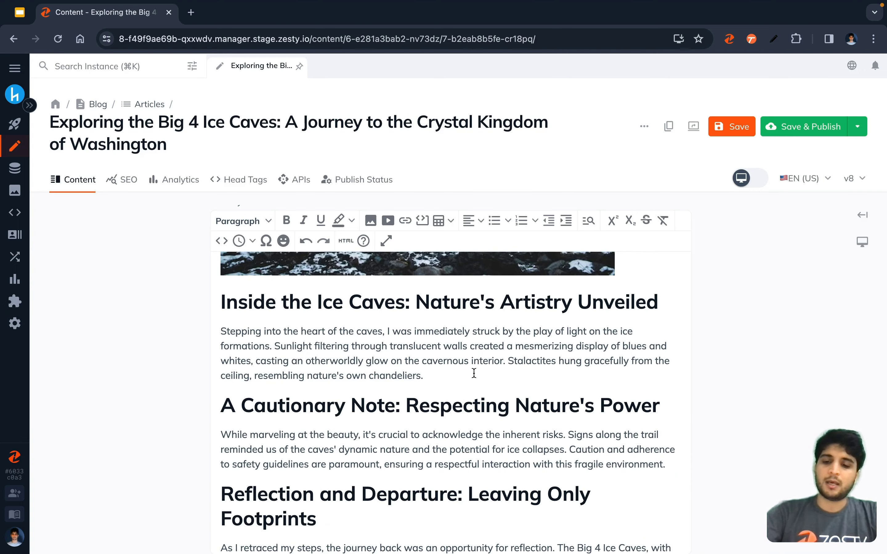
- Add a line after 'chandeliers.' and insert the dark cave-interior photo with /image
key(Return)
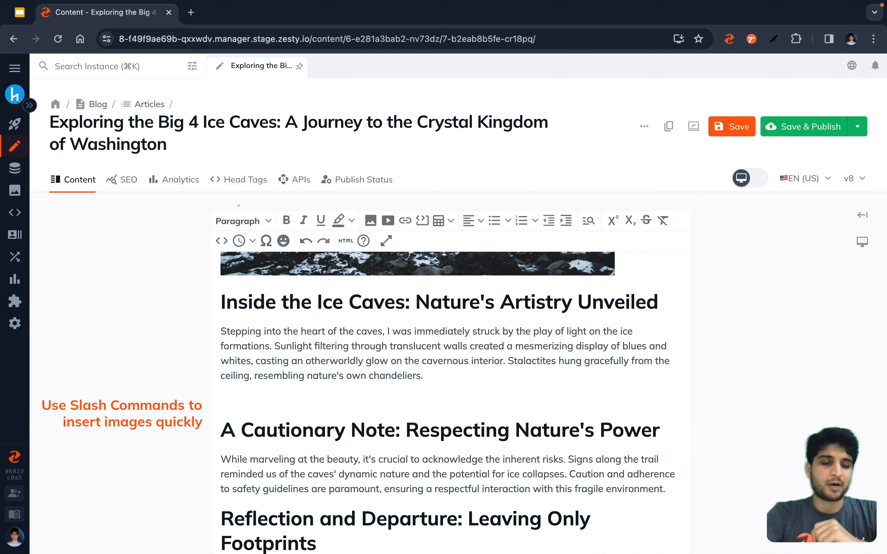
text(/image)
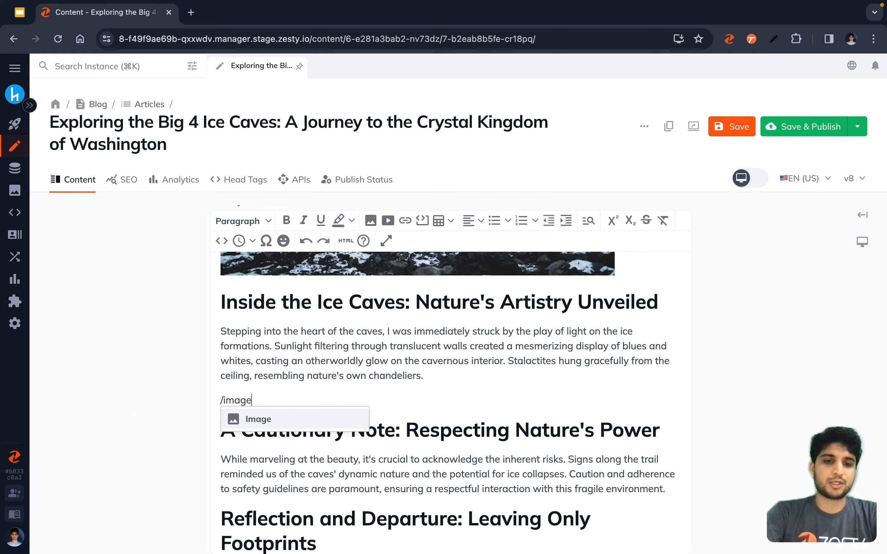
key(Return)
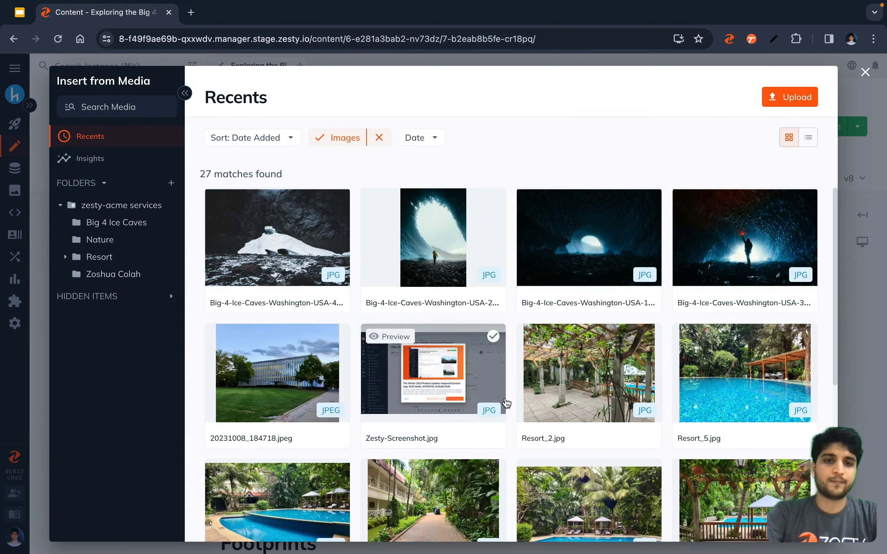
click(633, 234)
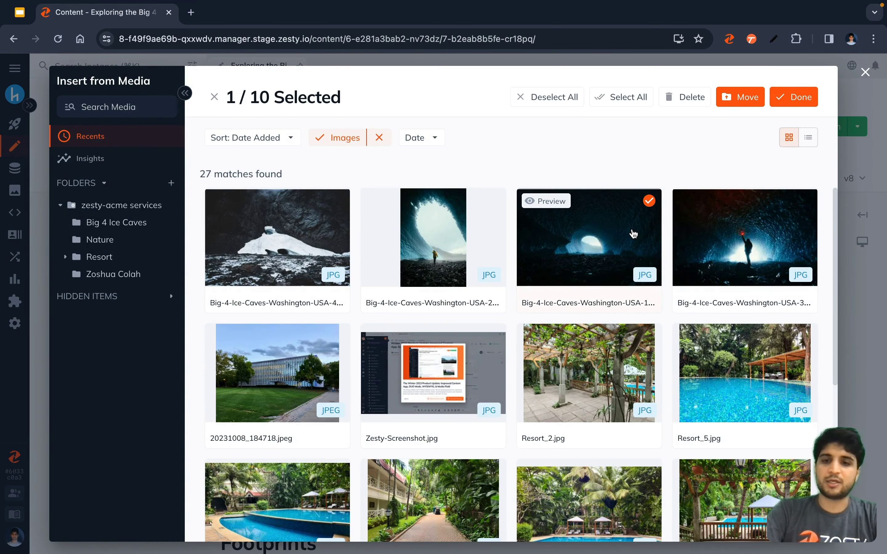
click(798, 97)
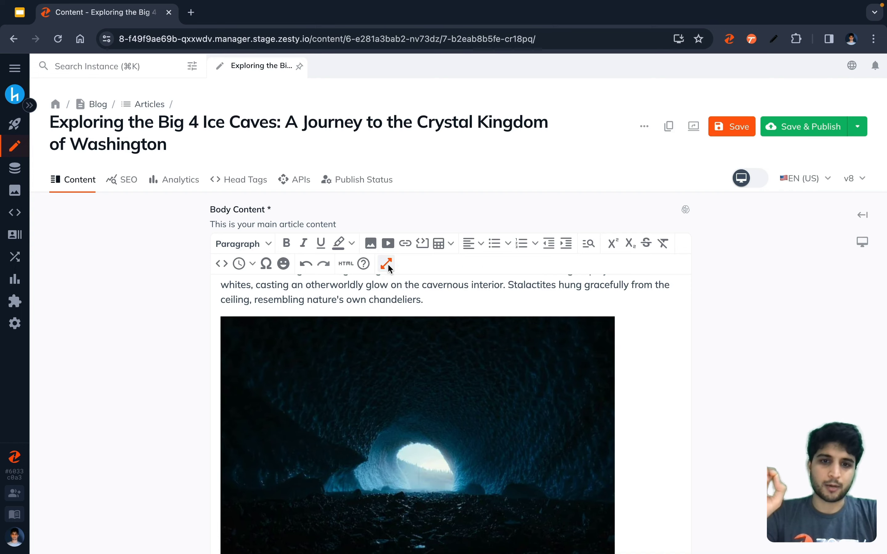
click(387, 263)
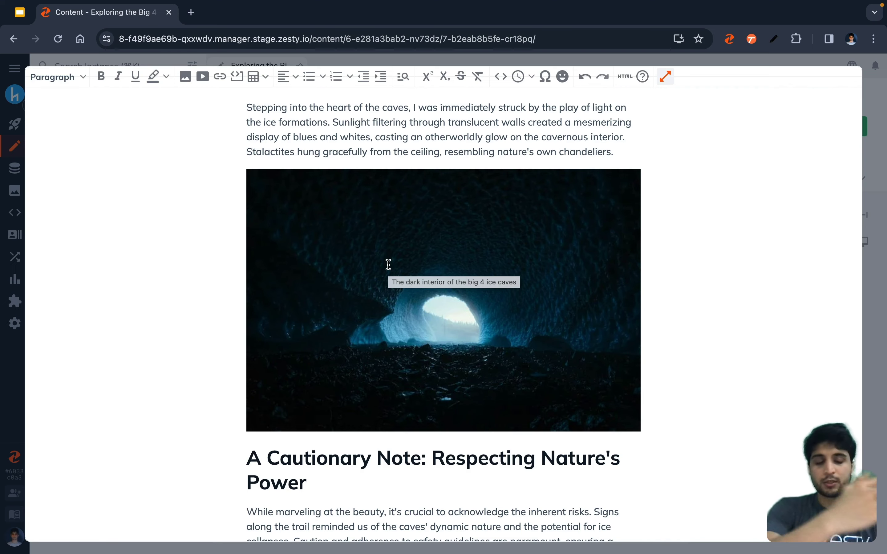
- Scroll through the full-screen article to review the inserted ice-cave photos
scroll(388, 263, down, 6)
scroll(388, 262, down, 3)
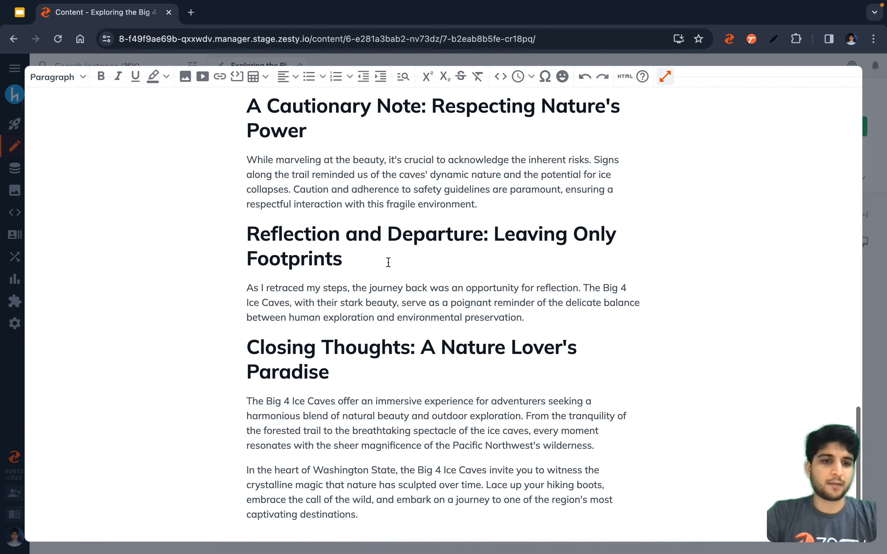
scroll(388, 262, up, 20)
scroll(388, 263, up, 5)
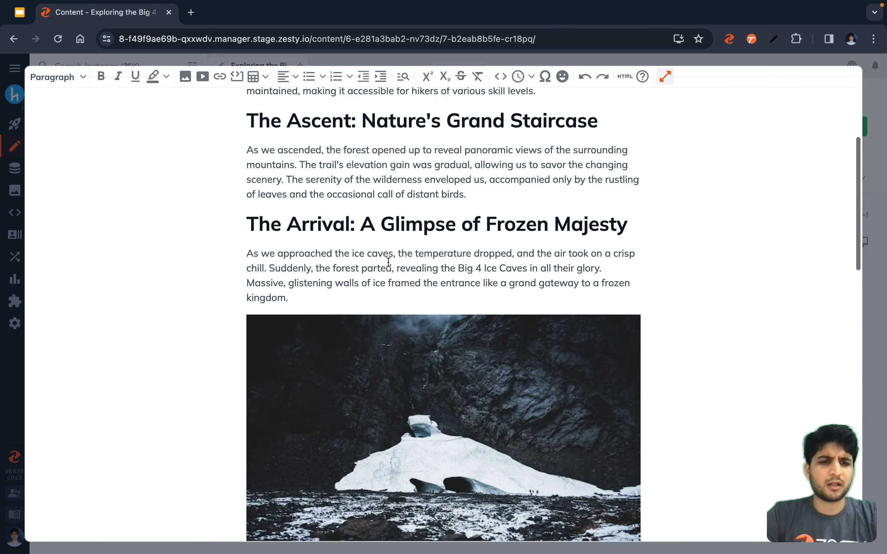